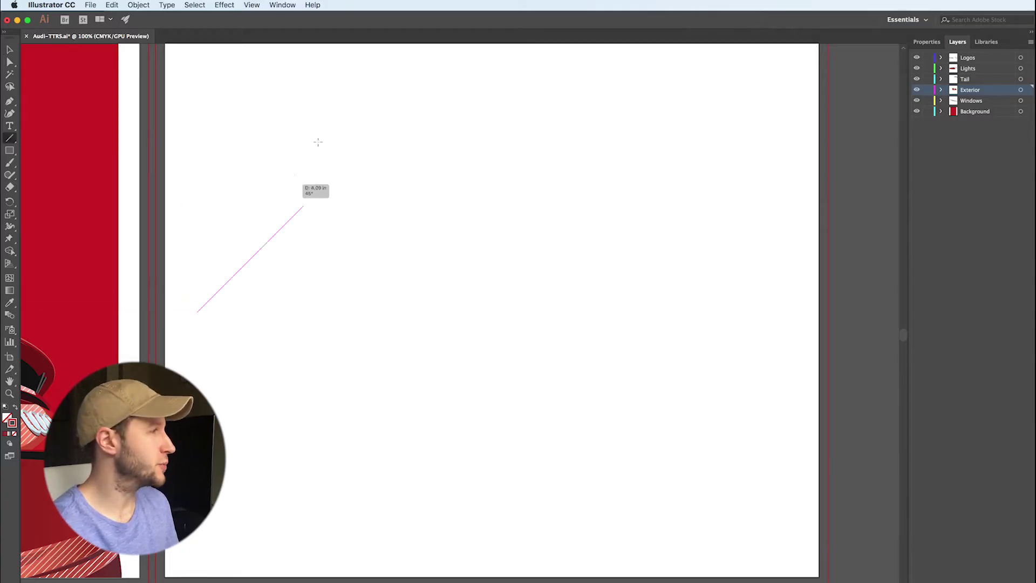
Alt-drag a copy of the 45° line to the right and blend the two lines together
{"action": "left_click", "coordinate": [9, 49]}
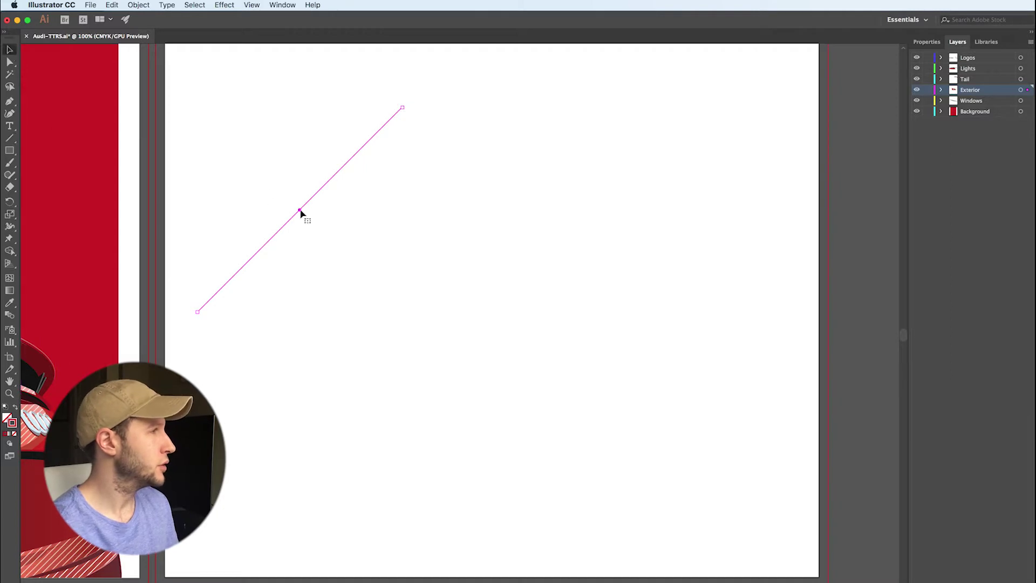
{"action": "left_click_drag", "start_coordinate": [301, 210], "coordinate": [654, 210]}
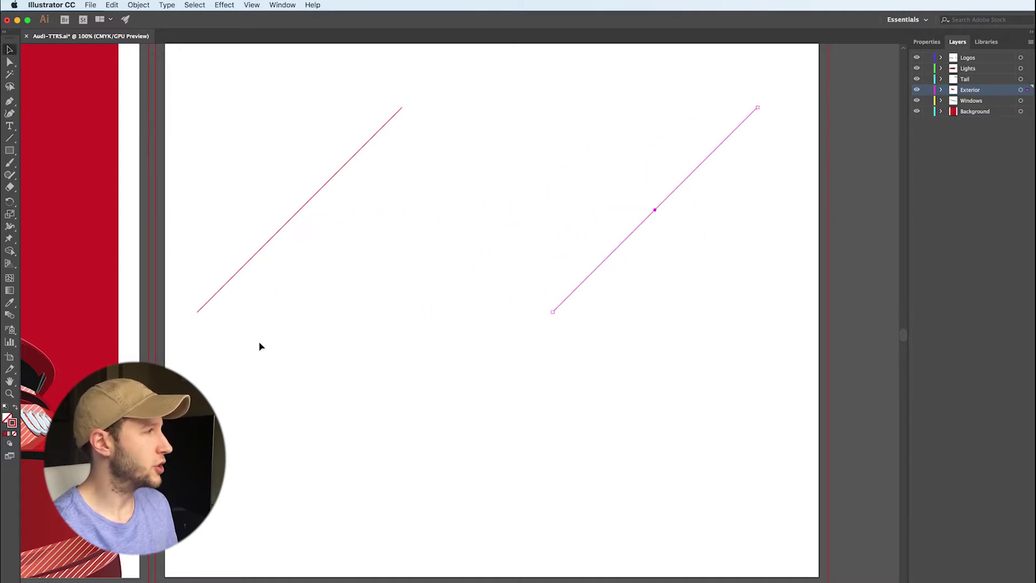
{"action": "left_click", "coordinate": [9, 318]}
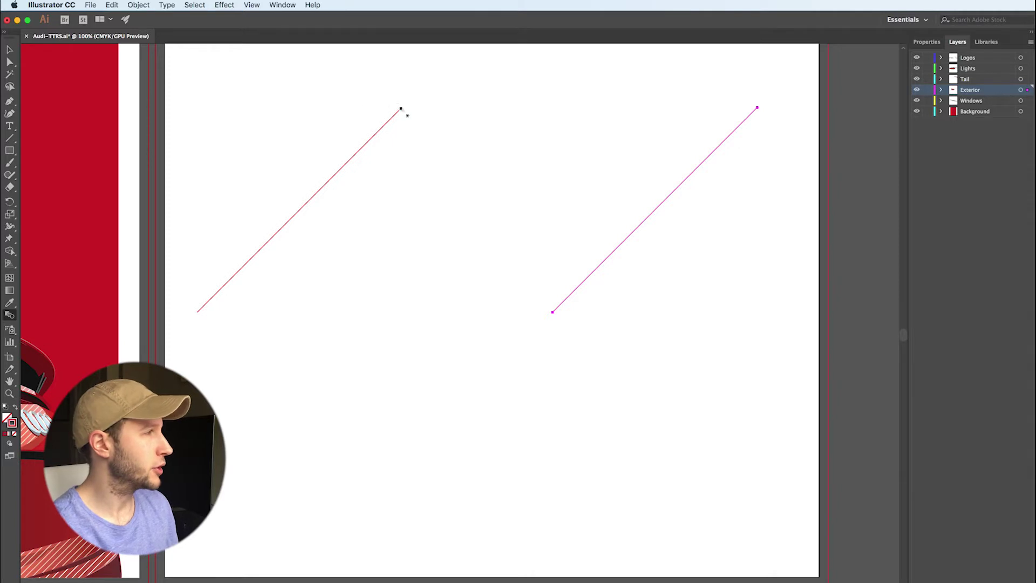
{"action": "left_click", "coordinate": [758, 108]}
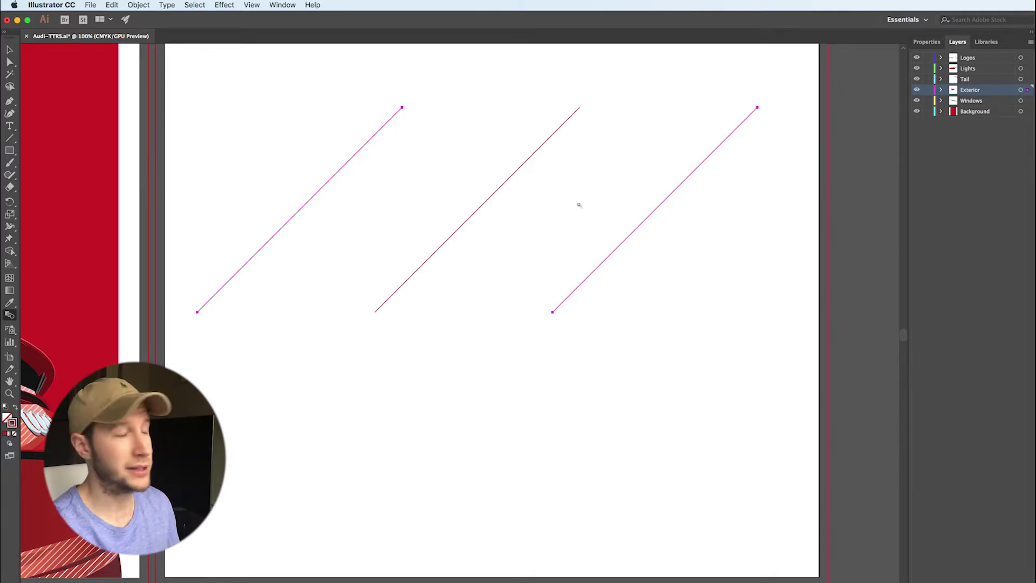
Set the line blend's Blend Options to Specified Steps 50 with Preview on
{"action": "left_click", "coordinate": [138, 5]}
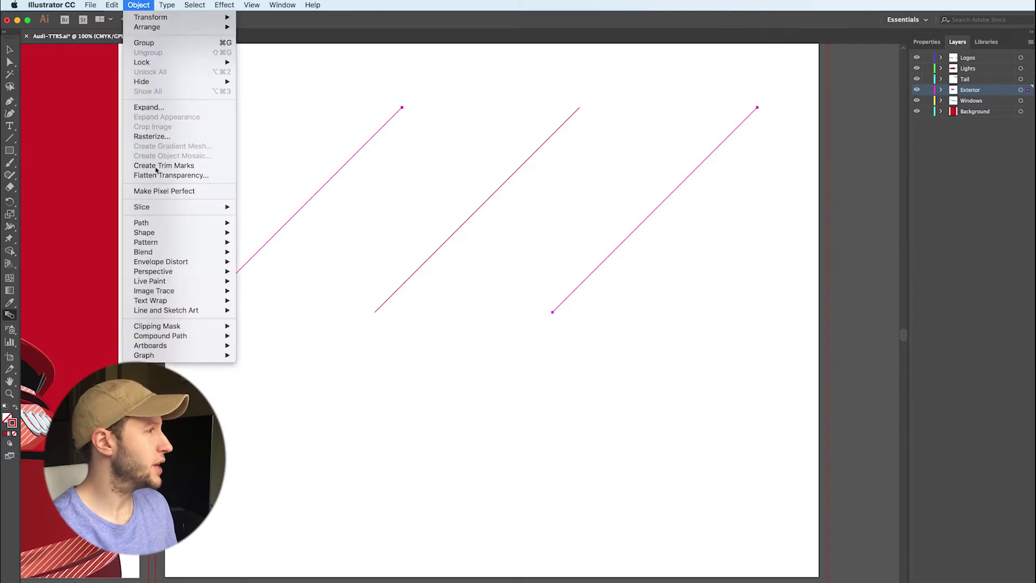
{"action": "mouse_move", "coordinate": [183, 252]}
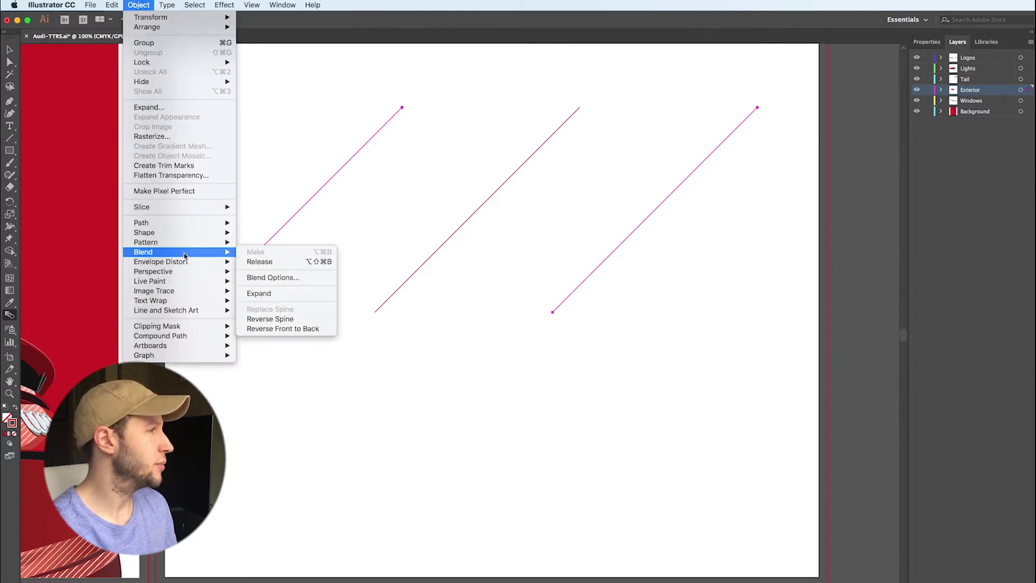
{"action": "left_click", "coordinate": [295, 277]}
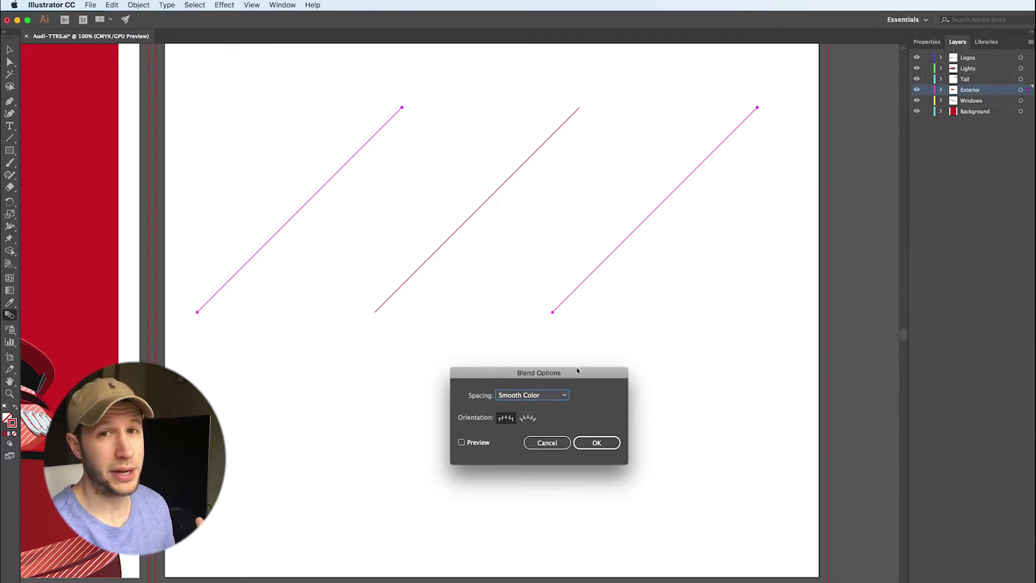
{"action": "left_click", "coordinate": [562, 394]}
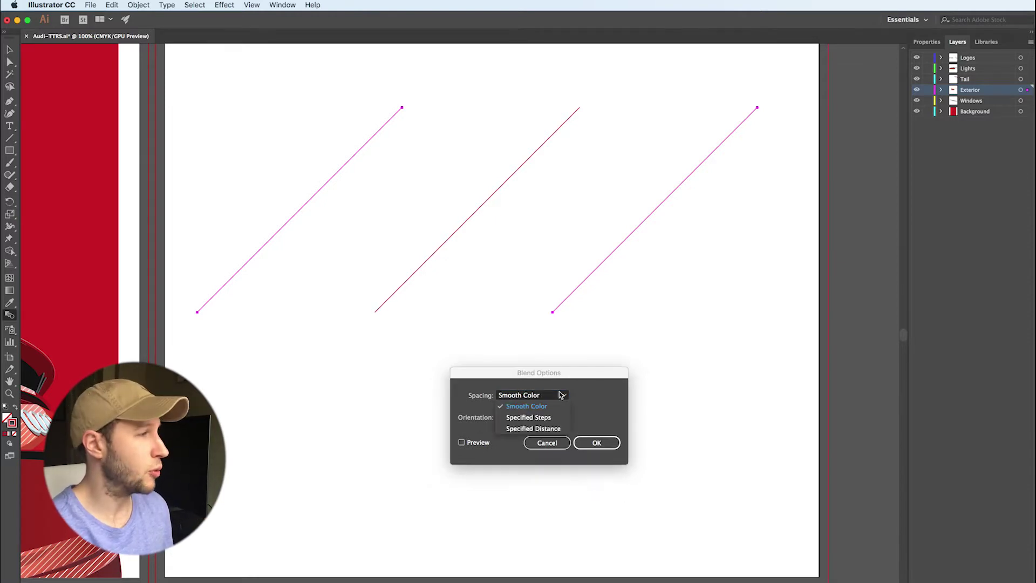
{"action": "left_click", "coordinate": [554, 421]}
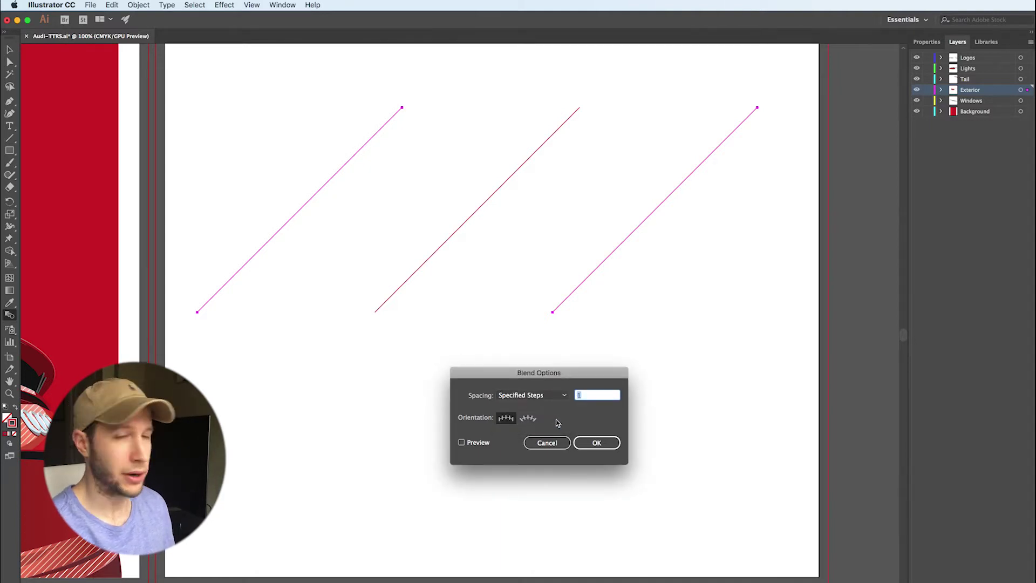
{"action": "left_click", "coordinate": [461, 442]}
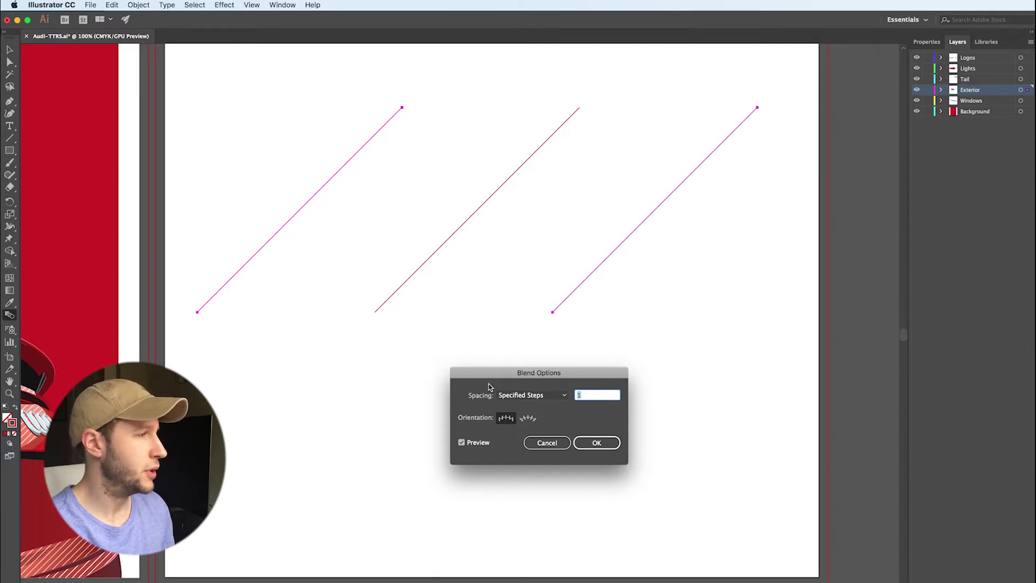
{"action": "type", "text": "50"}
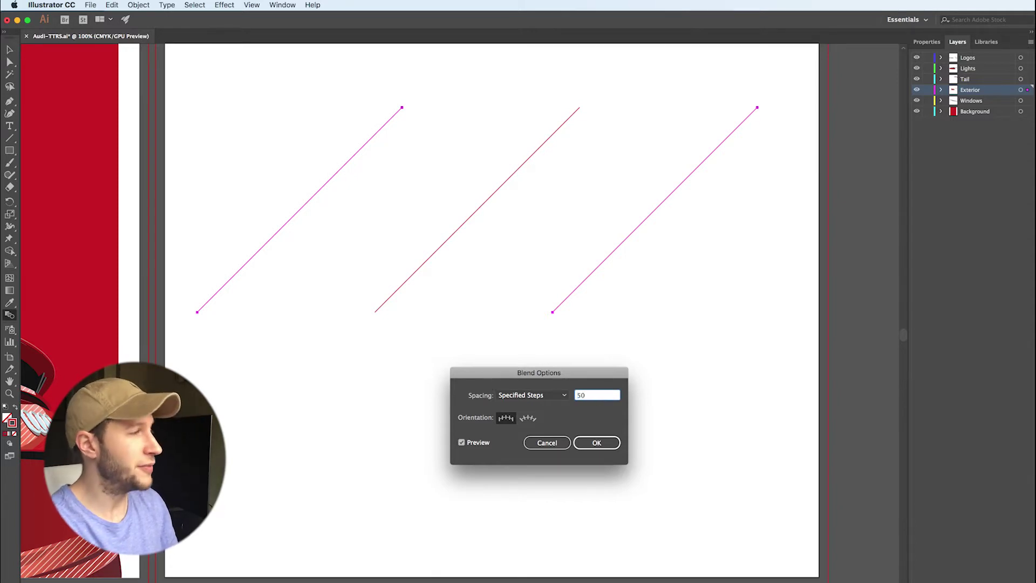
{"action": "key", "text": "Tab"}
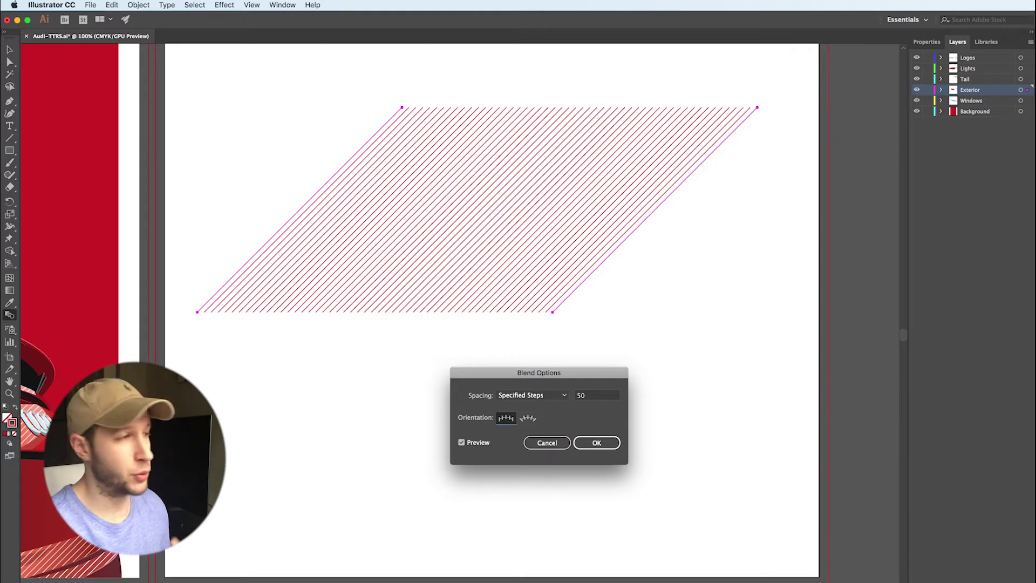
{"action": "key", "text": "Return"}
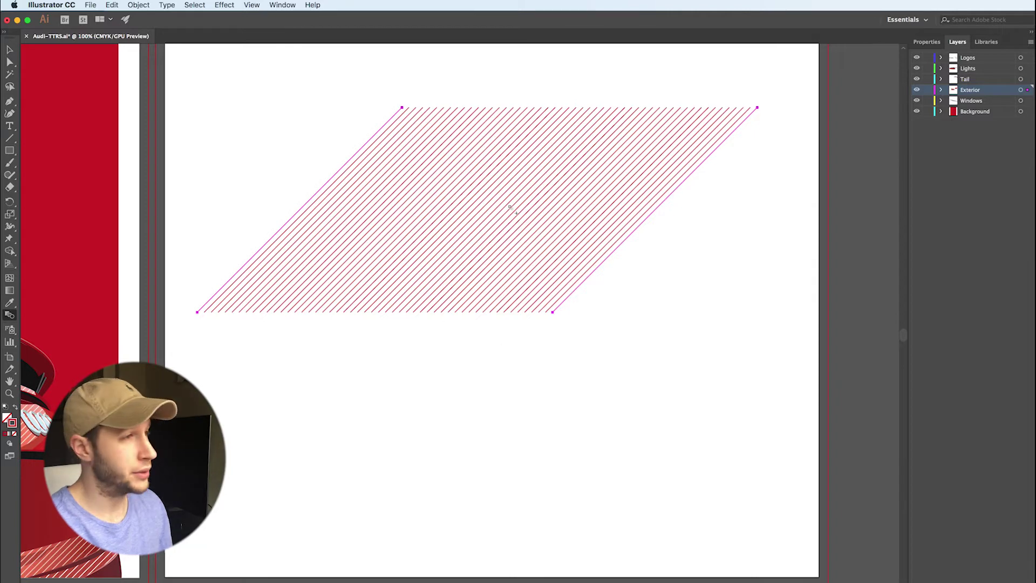
Draw a circle over the hatched parallelogram with a solid red fill and no stroke
{"action": "key", "text": "v"}
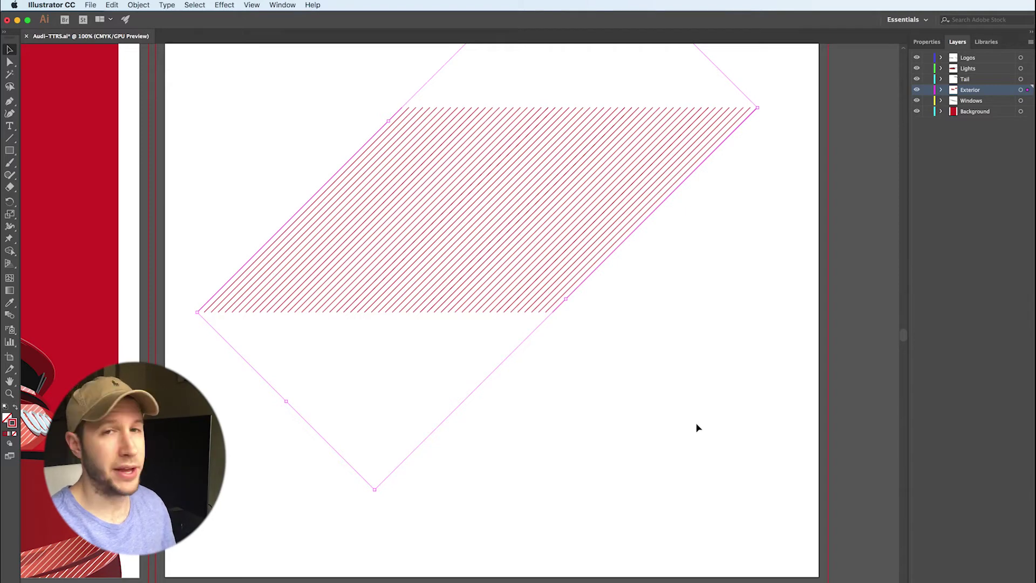
{"action": "left_click", "coordinate": [9, 150]}
{"action": "left_click_drag", "start_coordinate": [9, 150], "coordinate": [29, 173]}
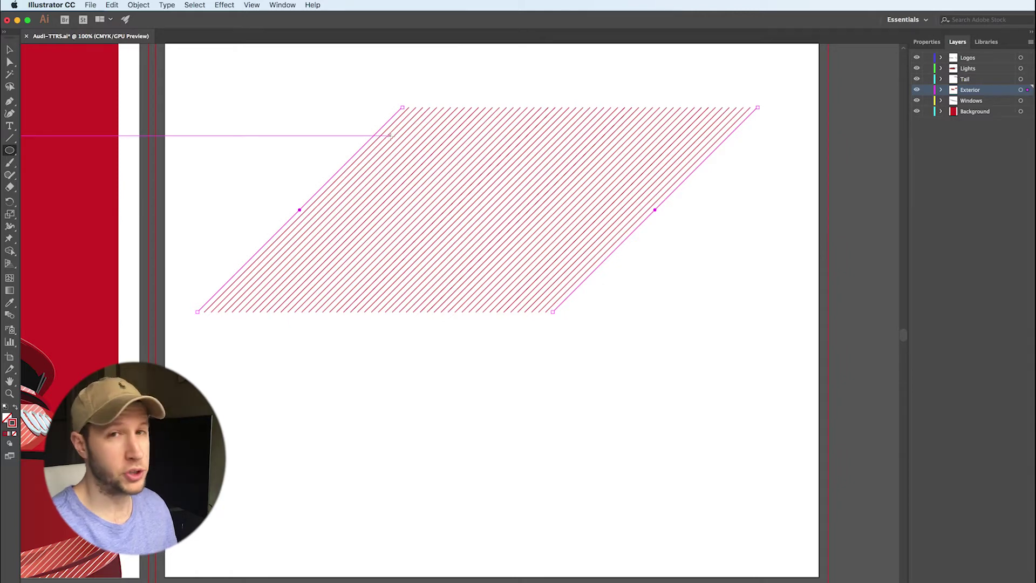
{"action": "left_click_drag", "start_coordinate": [395, 138], "coordinate": [558, 249]}
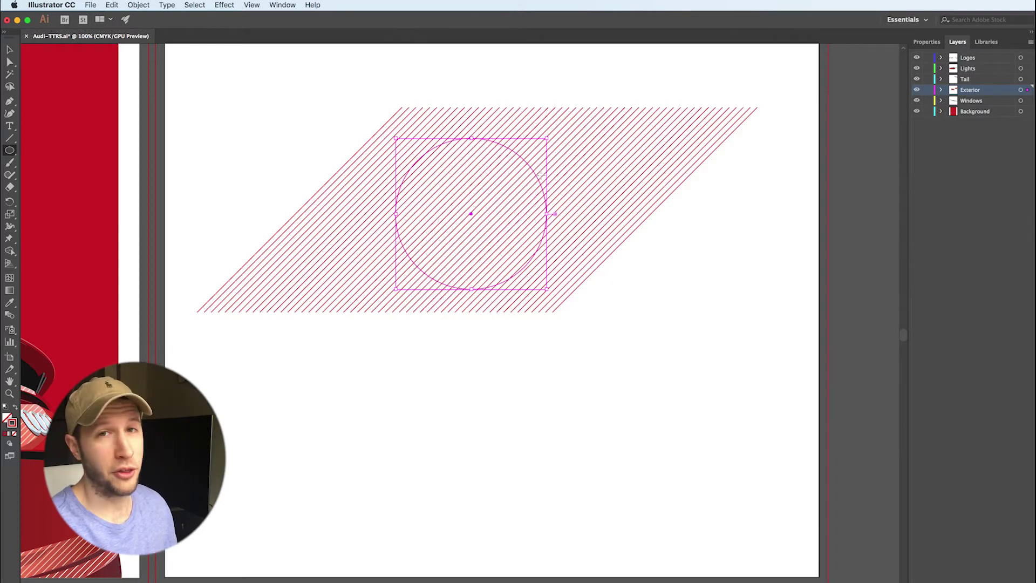
{"action": "left_click", "coordinate": [10, 49]}
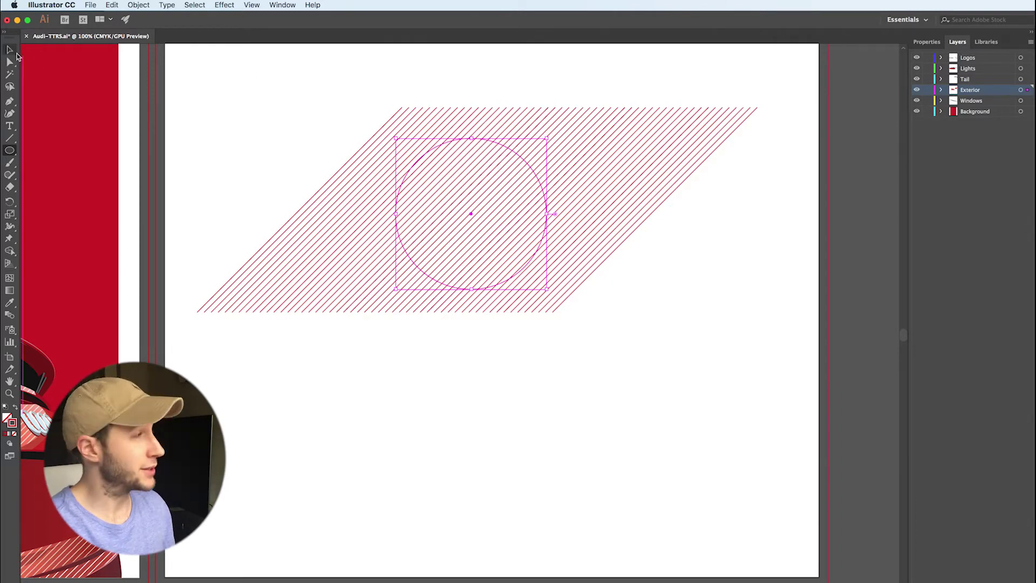
{"action": "left_click", "coordinate": [15, 409]}
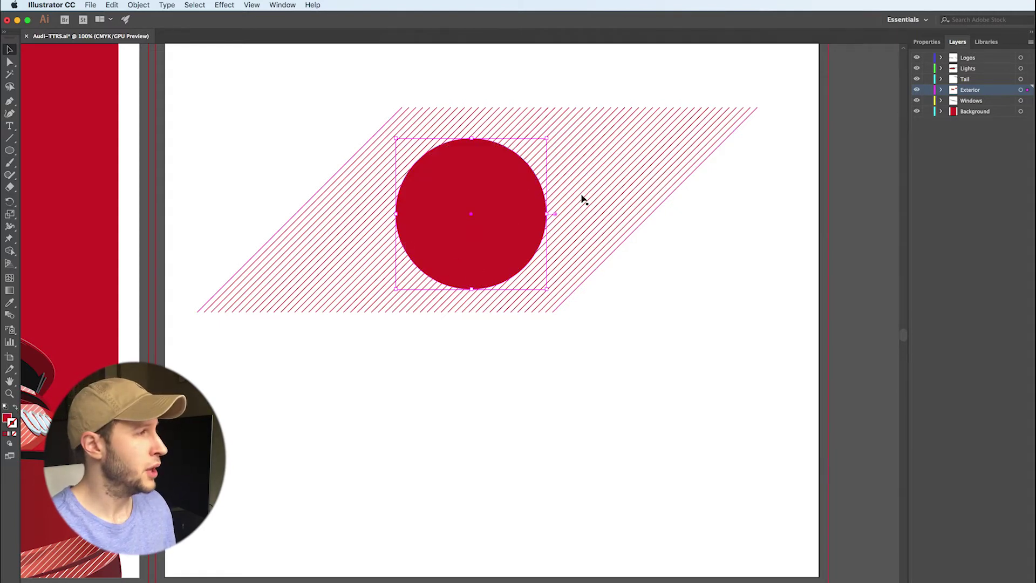
Select the circle with the blend and make a clipping mask from them
{"action": "left_click", "coordinate": [611, 228]}
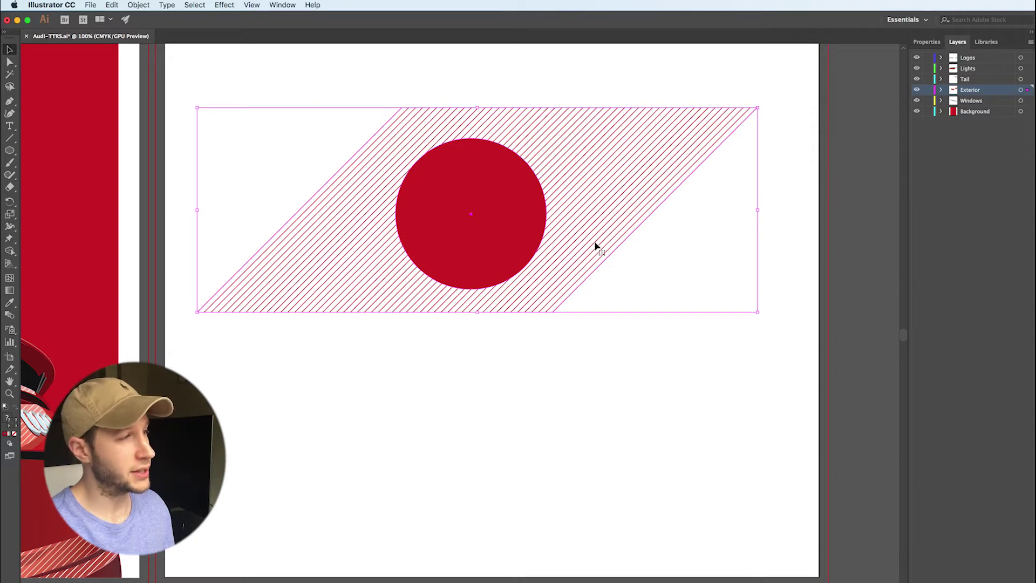
{"action": "right_click", "coordinate": [594, 245]}
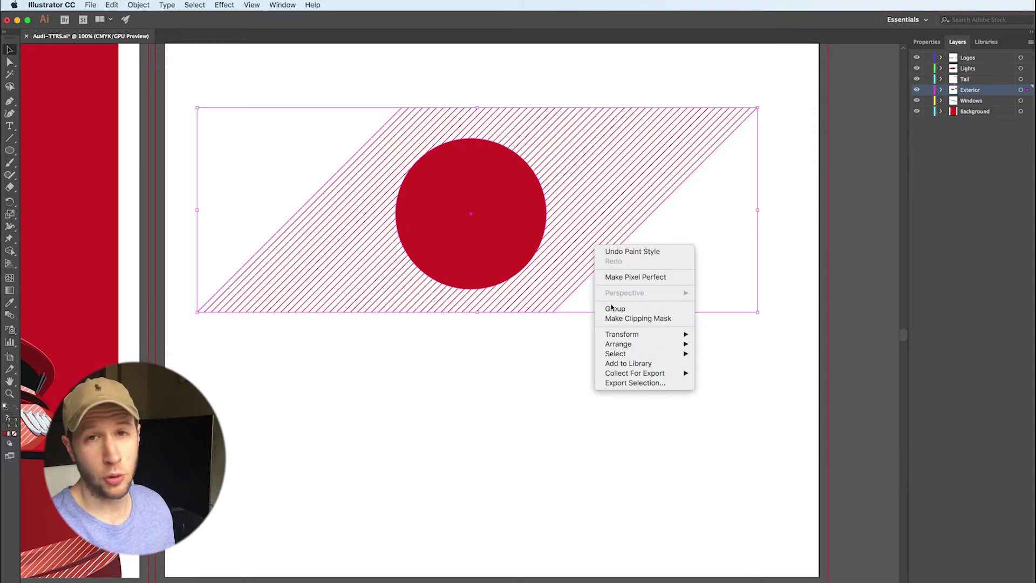
{"action": "mouse_move", "coordinate": [629, 341]}
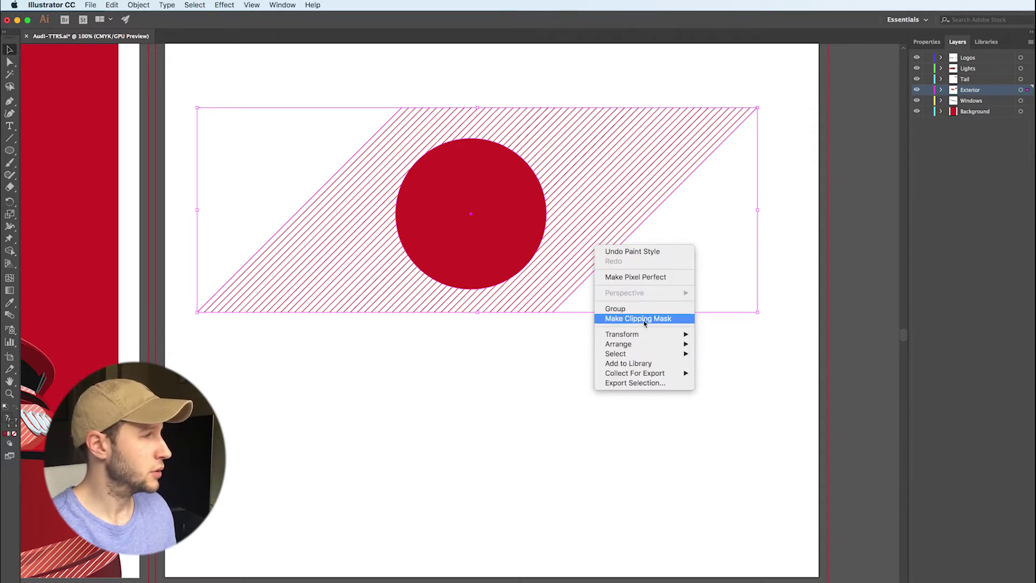
{"action": "left_click", "coordinate": [642, 320]}
{"action": "left_click", "coordinate": [613, 255]}
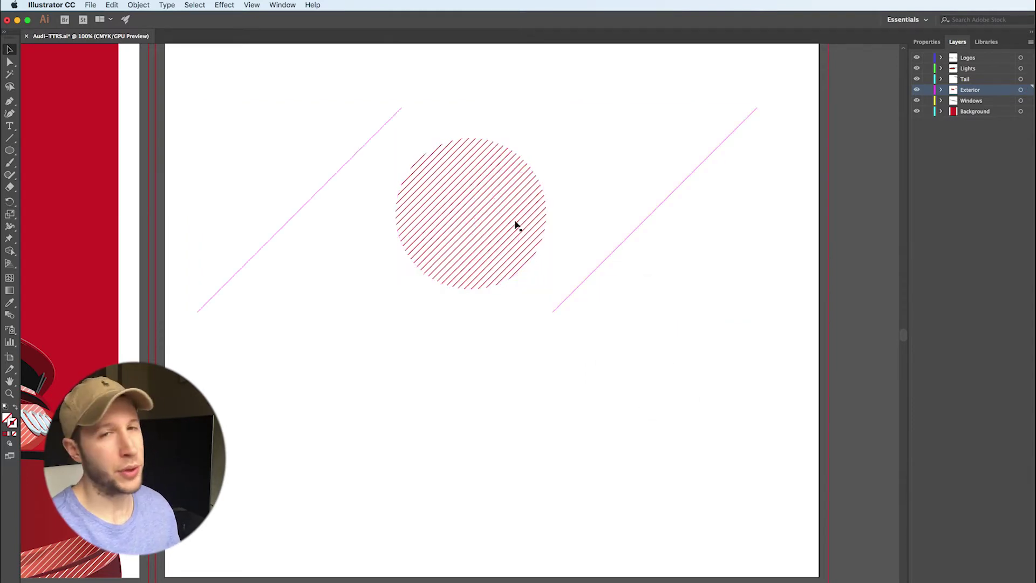
Drag the hatched pieces off the car and scroll right to the hatched-circle artboard
{"action": "mouse_move", "coordinate": [516, 224]}
{"action": "left_mouse_down"}
{"action": "mouse_move", "coordinate": [387, 143]}
{"action": "mouse_move", "coordinate": [344, 154]}
{"action": "left_mouse_up"}
{"action": "scroll", "coordinate": [345, 154], "scroll_direction": "left", "scroll_amount": 10}
{"action": "left_click_drag", "start_coordinate": [420, 407], "coordinate": [469, 169]}
{"action": "mouse_move", "coordinate": [248, 249]}
{"action": "left_mouse_down"}
{"action": "mouse_move", "coordinate": [262, 201]}
{"action": "mouse_move", "coordinate": [354, 120]}
{"action": "left_mouse_up"}
{"action": "left_click_drag", "start_coordinate": [526, 547], "coordinate": [492, 266]}
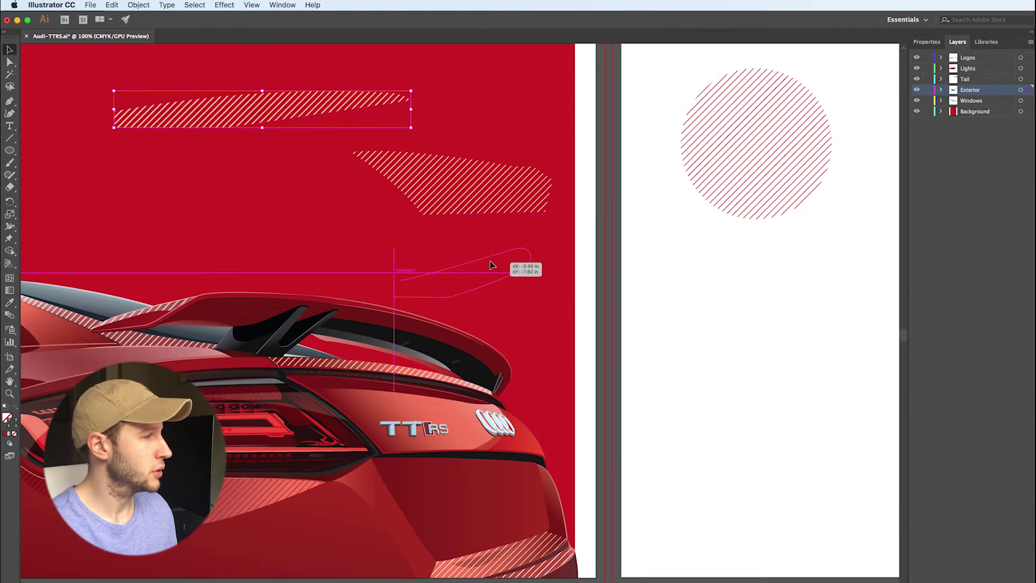
{"action": "scroll", "coordinate": [388, 343], "scroll_direction": "right", "scroll_amount": 10}
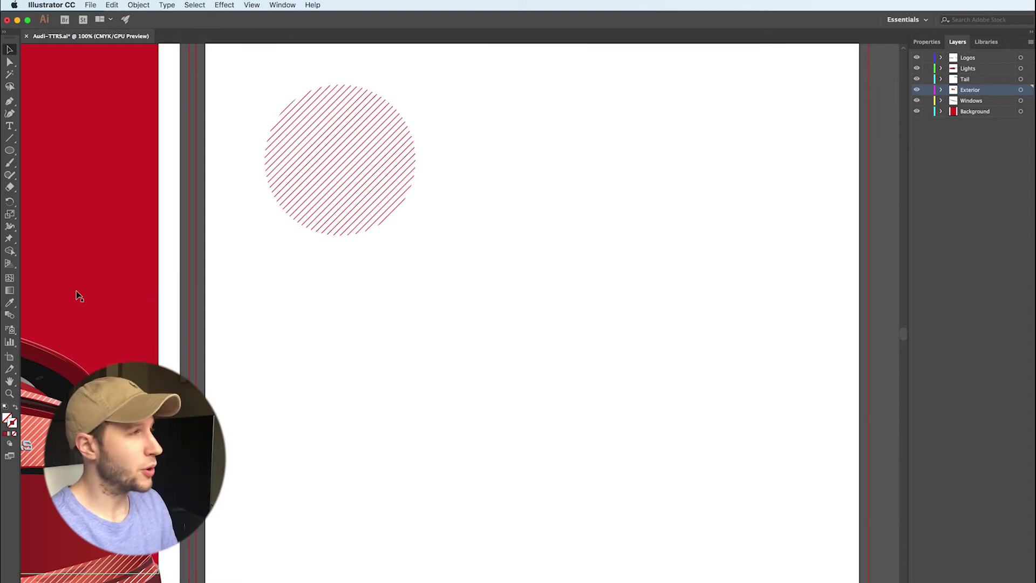
Draw a red circle in the lower left and a small red star at the upper right
{"action": "key", "text": "shift+x"}
{"action": "left_click", "coordinate": [9, 154]}
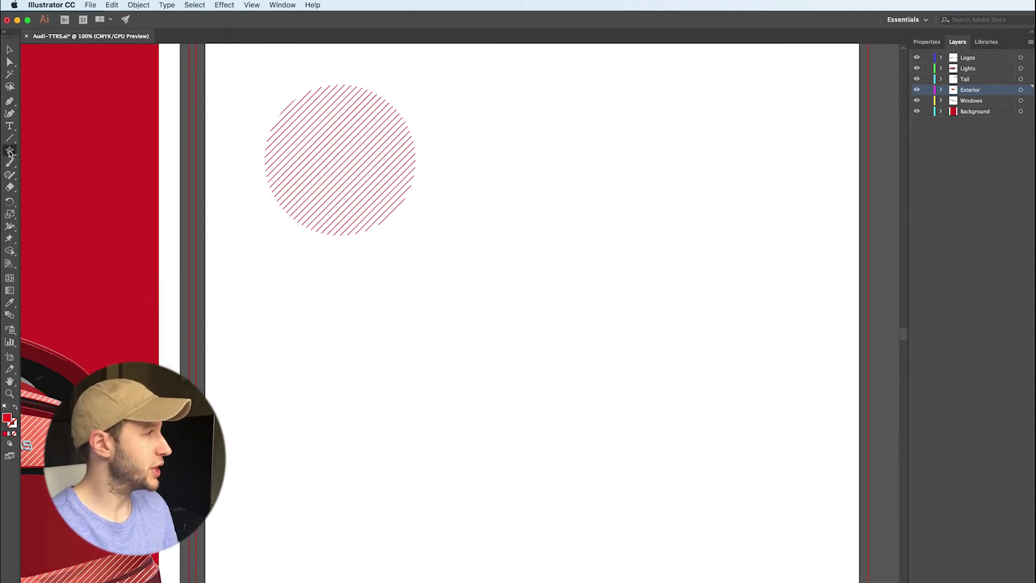
{"action": "left_click_drag", "start_coordinate": [10, 153], "coordinate": [58, 175]}
{"action": "left_click_drag", "start_coordinate": [285, 361], "coordinate": [378, 426]}
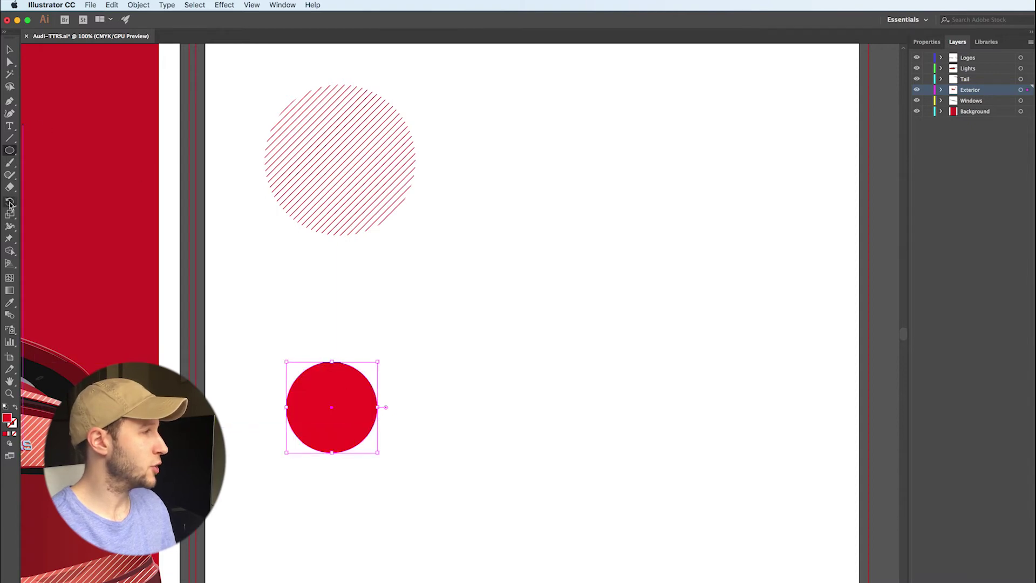
{"action": "left_click_drag", "start_coordinate": [9, 152], "coordinate": [54, 199]}
{"action": "left_click_drag", "start_coordinate": [727, 84], "coordinate": [747, 103]}
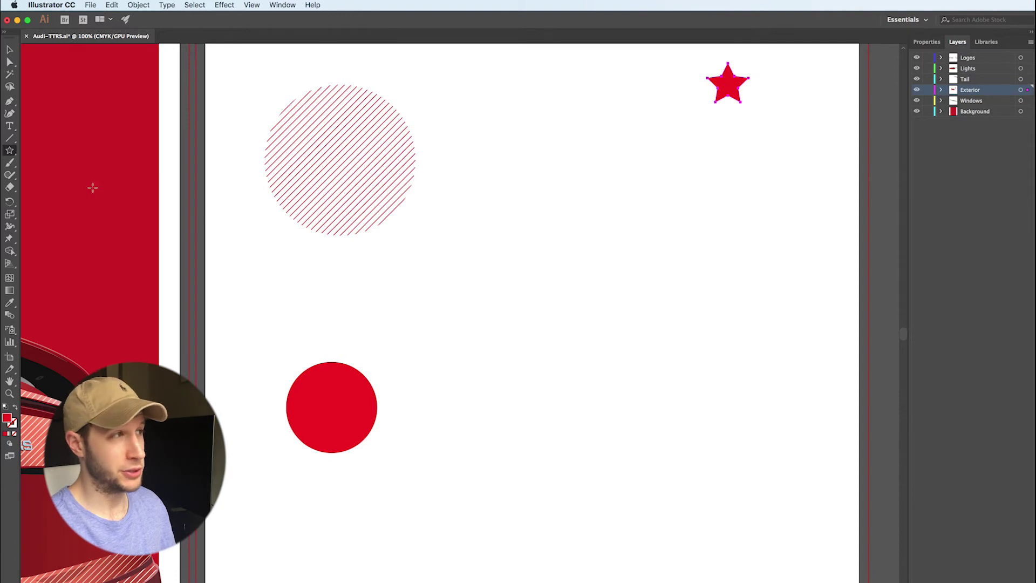
{"action": "key", "text": "v"}
Blend the red circle into the star with the Blend tool
{"action": "key", "text": "shift+m"}
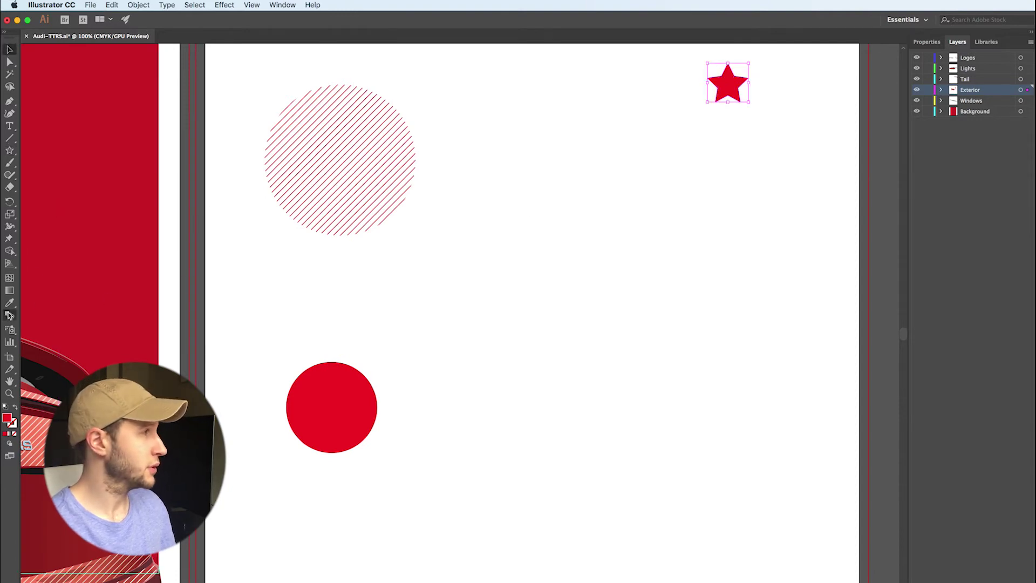
{"action": "left_click", "coordinate": [350, 416]}
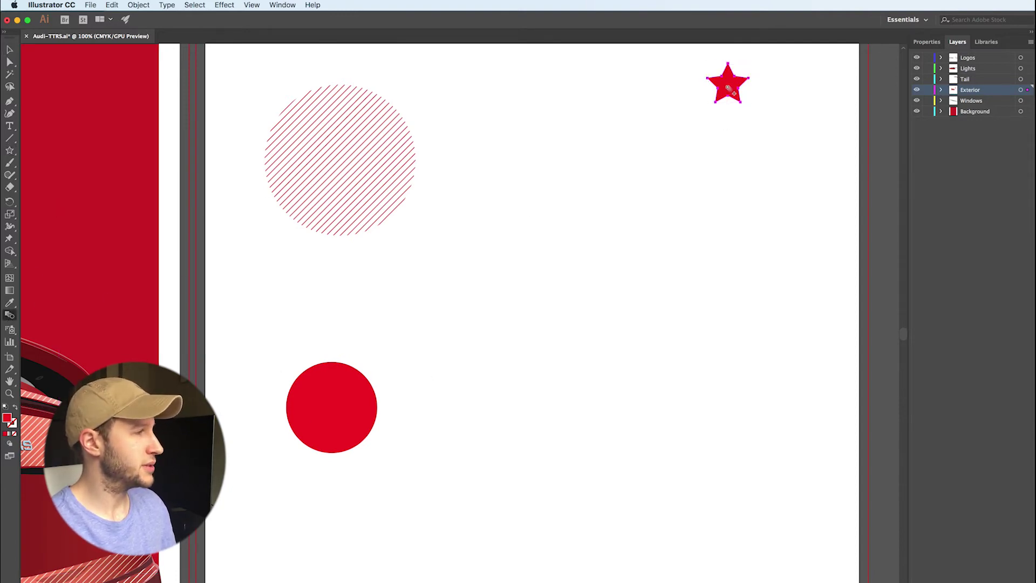
{"action": "left_click", "coordinate": [726, 88]}
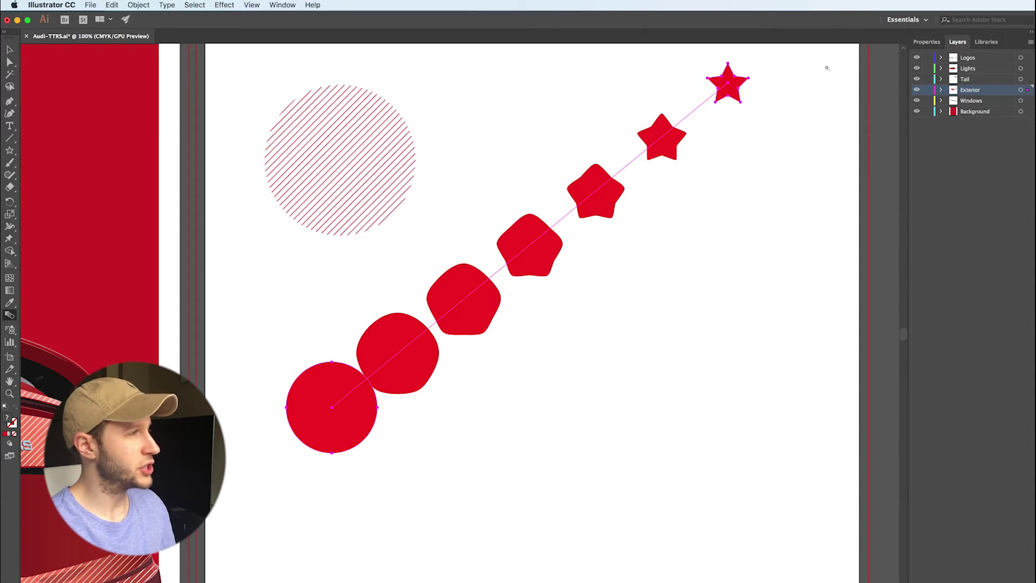
{"action": "left_click", "coordinate": [10, 61]}
Change the blend's circle fill to yellow-orange in the Color Picker
{"action": "left_click", "coordinate": [326, 398]}
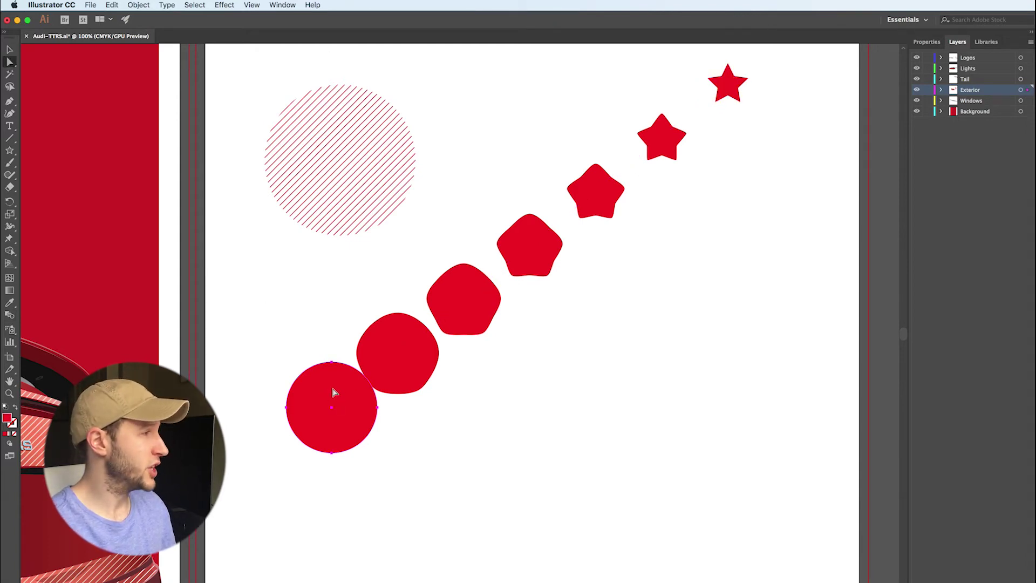
{"action": "double_click", "coordinate": [7, 417]}
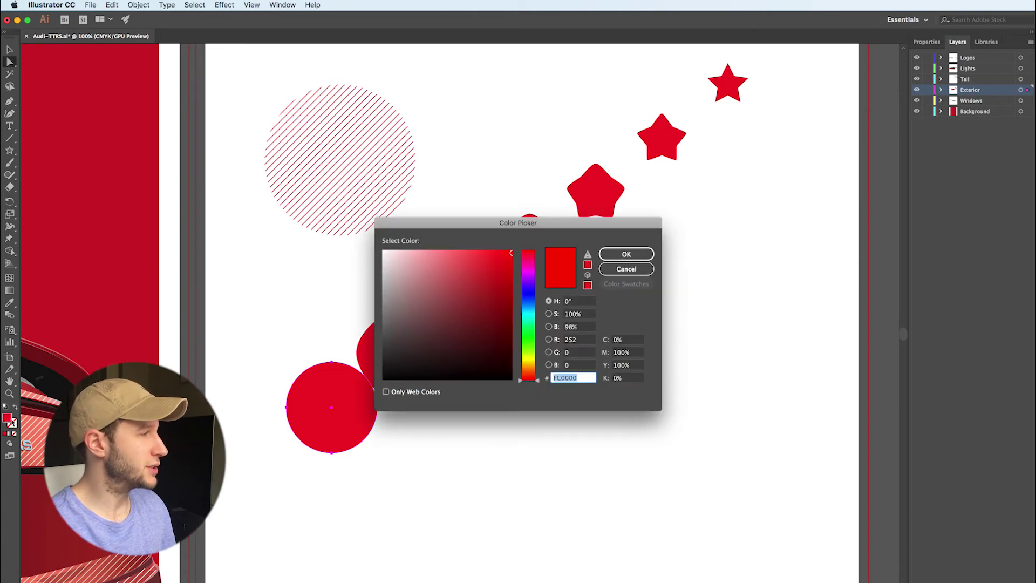
{"action": "left_click_drag", "start_coordinate": [528, 299], "coordinate": [526, 370]}
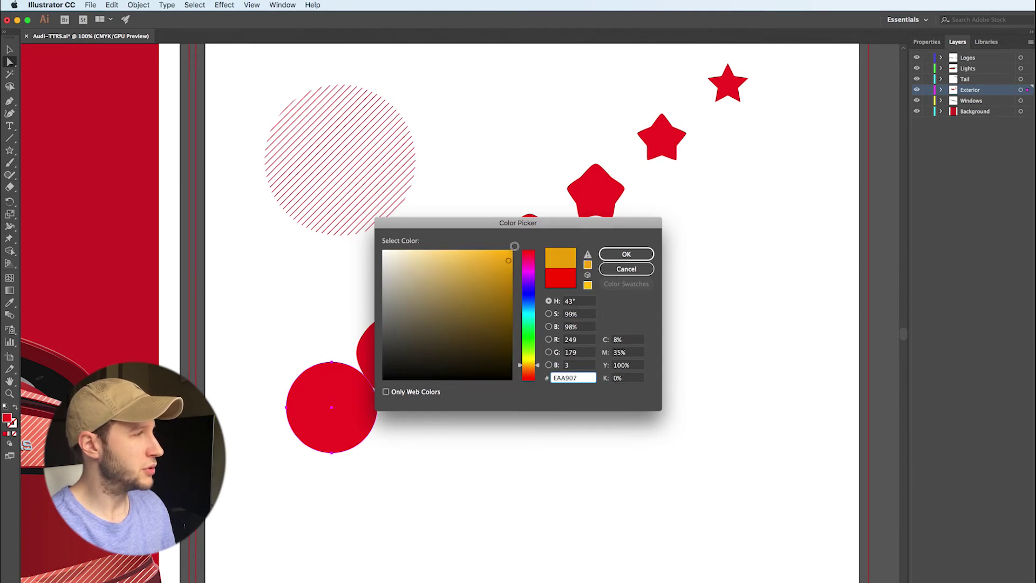
{"action": "left_click", "coordinate": [626, 254]}
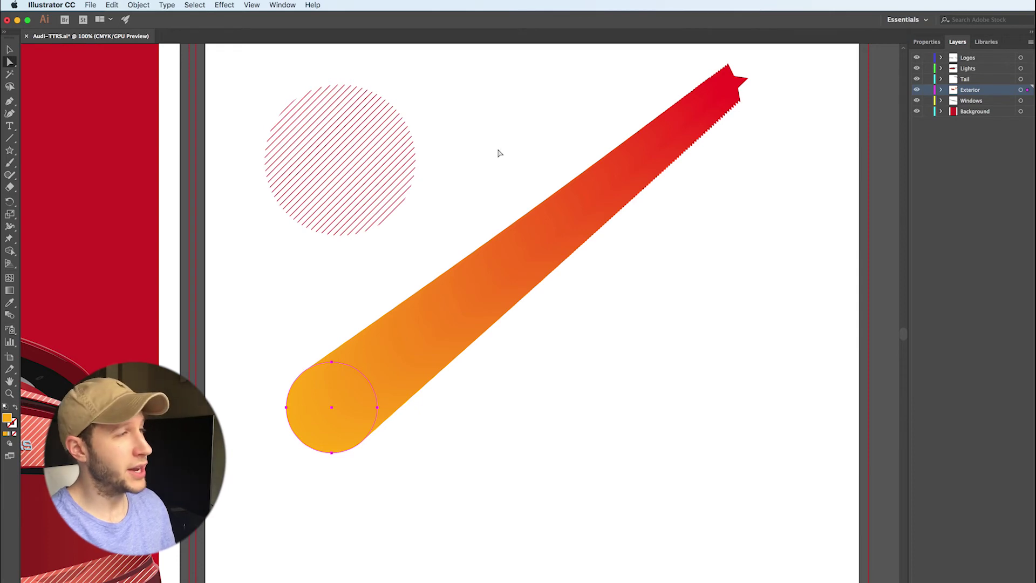
{"action": "left_click", "coordinate": [139, 5]}
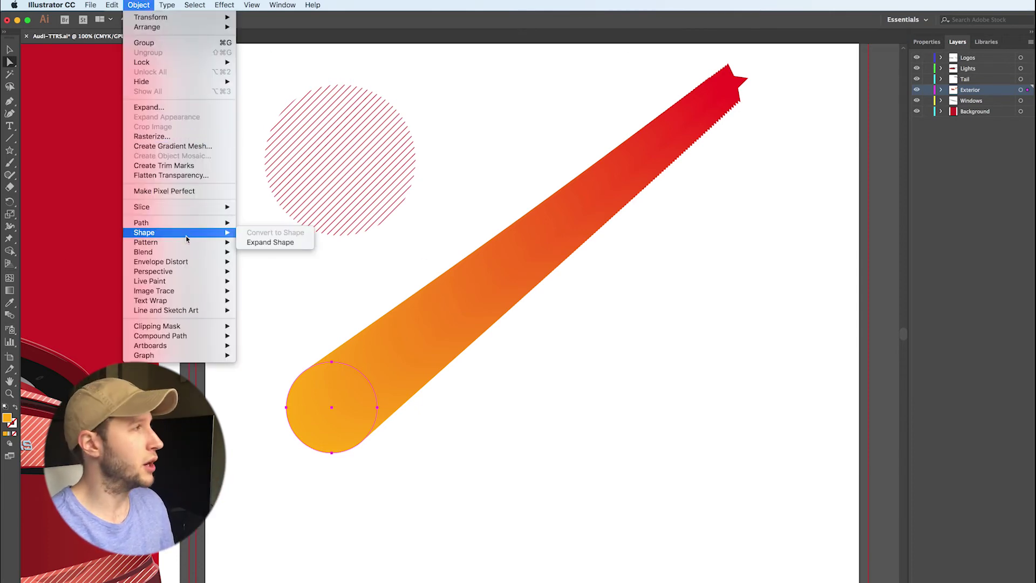
{"action": "mouse_move", "coordinate": [196, 261]}
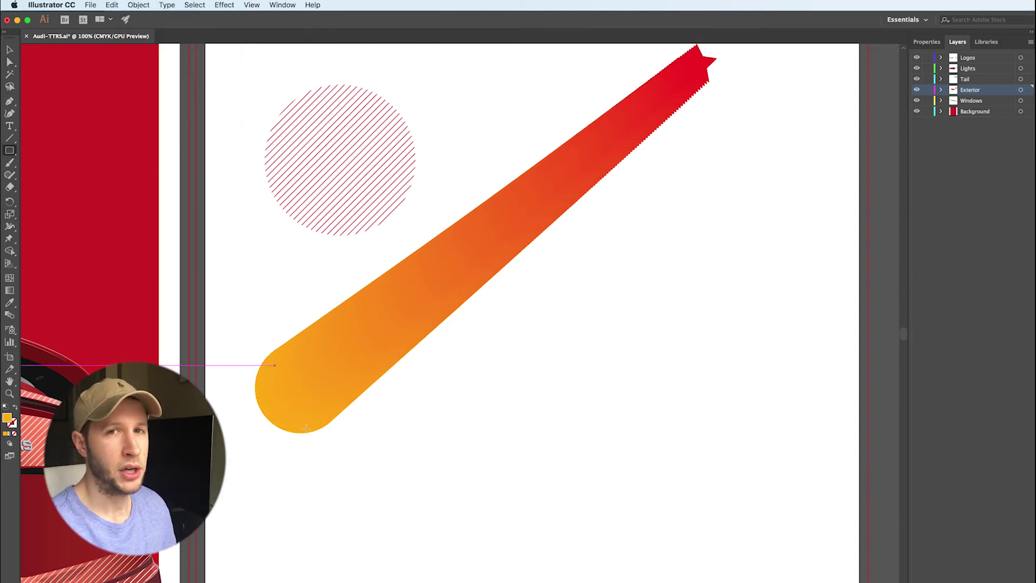
Draw an orange square near the bottom left and place a red copy at the right
{"action": "left_click_drag", "start_coordinate": [306, 489], "coordinate": [362, 544]}
{"action": "left_click", "coordinate": [9, 50]}
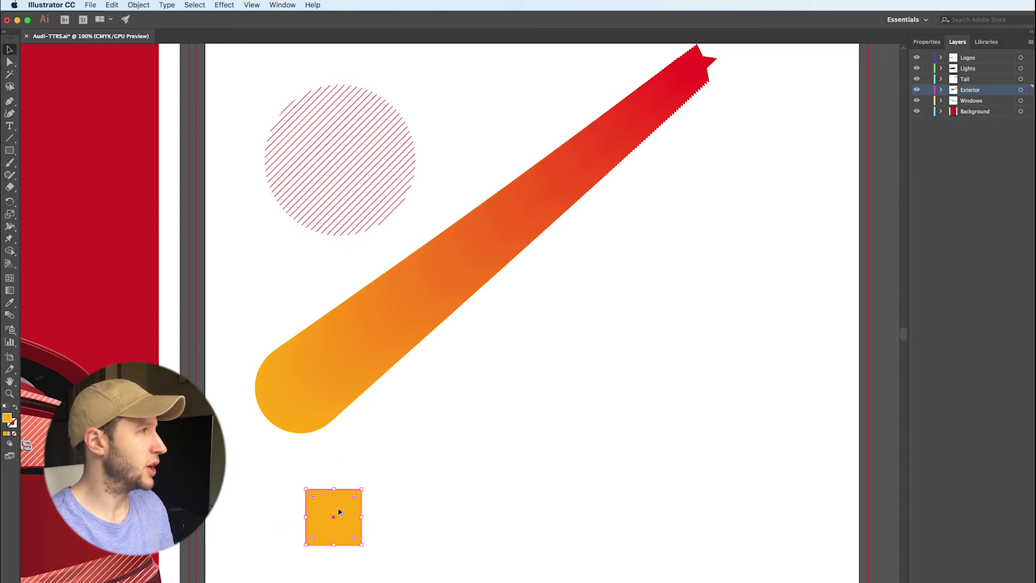
{"action": "left_click_drag", "start_coordinate": [340, 508], "coordinate": [769, 499]}
{"action": "scroll", "coordinate": [747, 428], "scroll_direction": "down", "scroll_amount": 2}
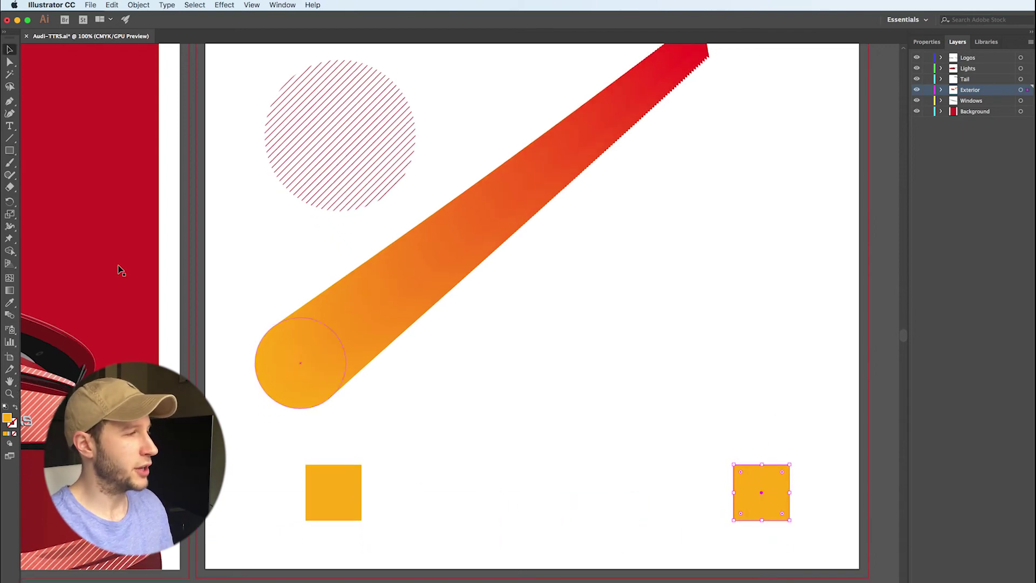
{"action": "double_click", "coordinate": [8, 419]}
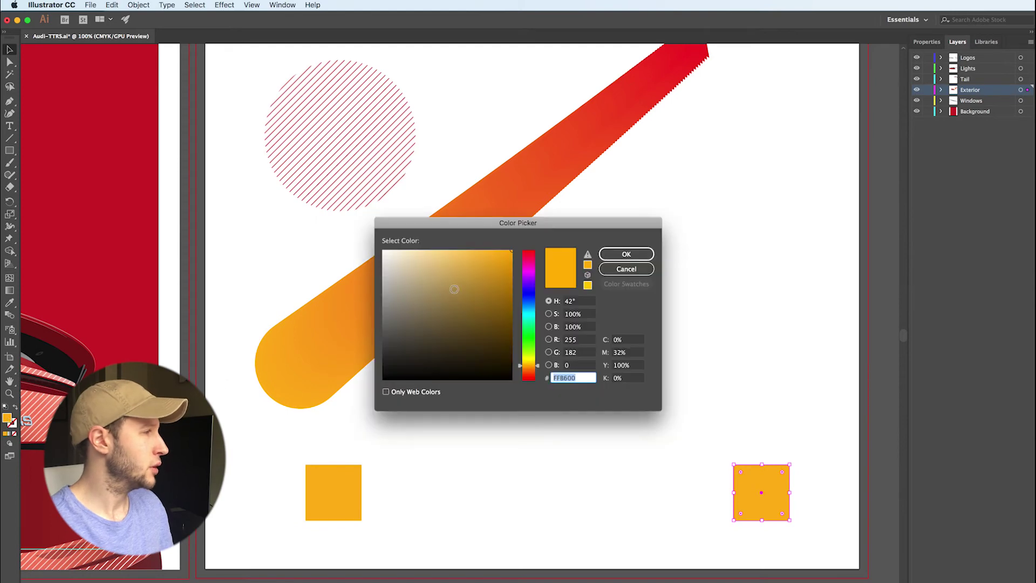
{"action": "left_click_drag", "start_coordinate": [536, 267], "coordinate": [511, 268]}
{"action": "left_click", "coordinate": [626, 253]}
{"action": "left_click", "coordinate": [747, 286]}
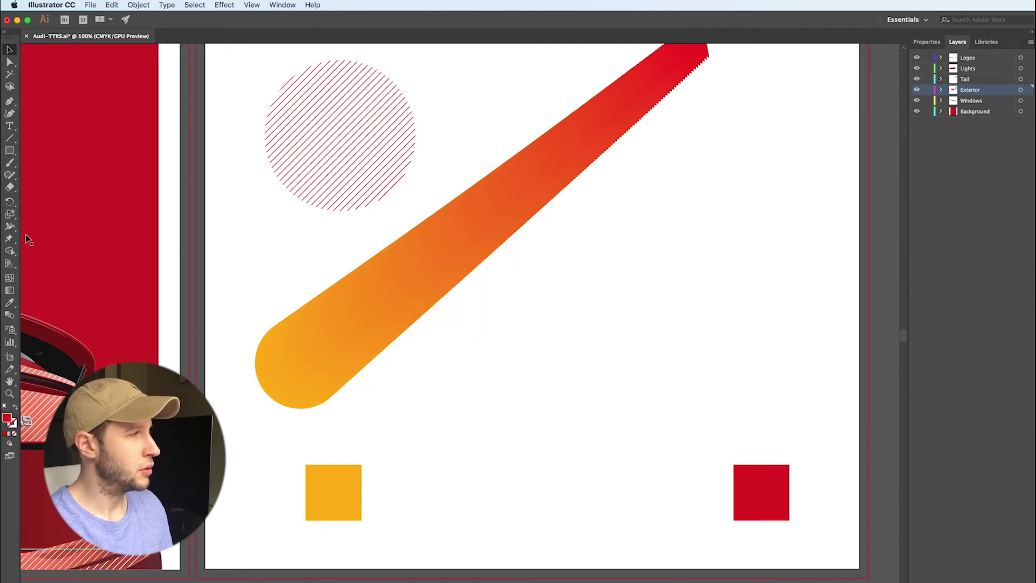
Blend the two squares and set Blend Options to Specified Steps 2
{"action": "left_click", "coordinate": [10, 315]}
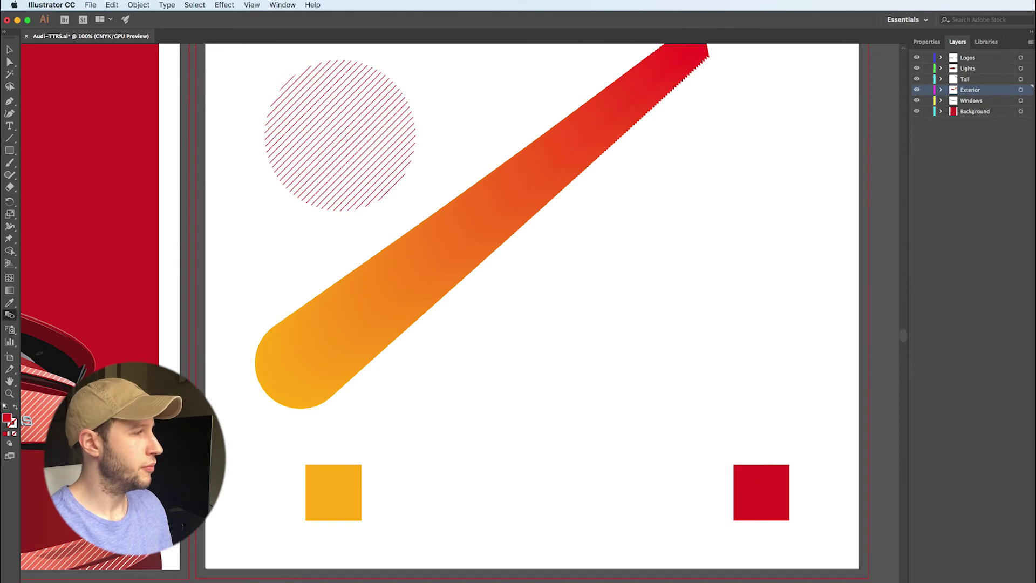
{"action": "left_click", "coordinate": [732, 474]}
{"action": "left_click", "coordinate": [150, 4]}
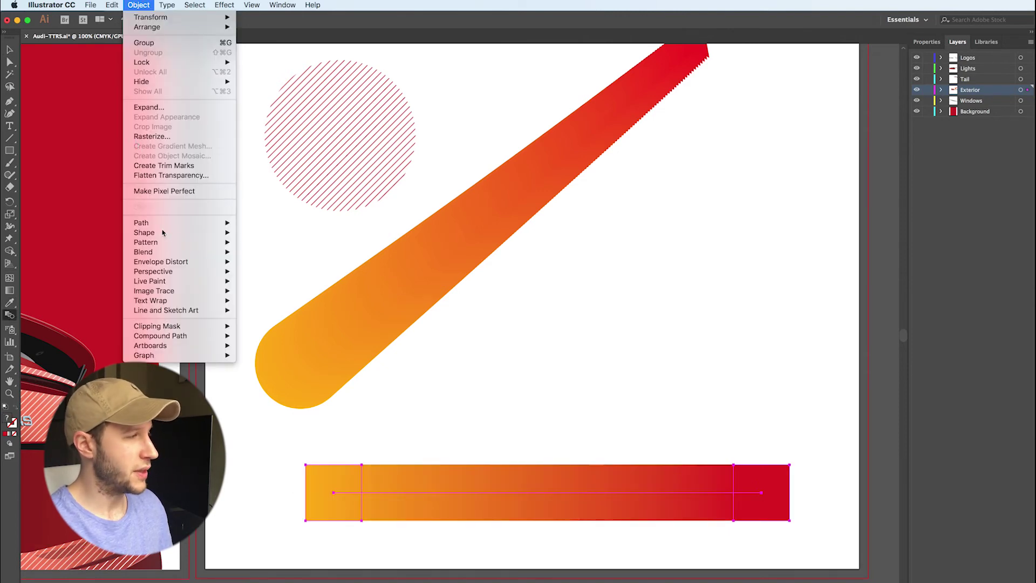
{"action": "mouse_move", "coordinate": [166, 253]}
{"action": "left_click", "coordinate": [290, 278]}
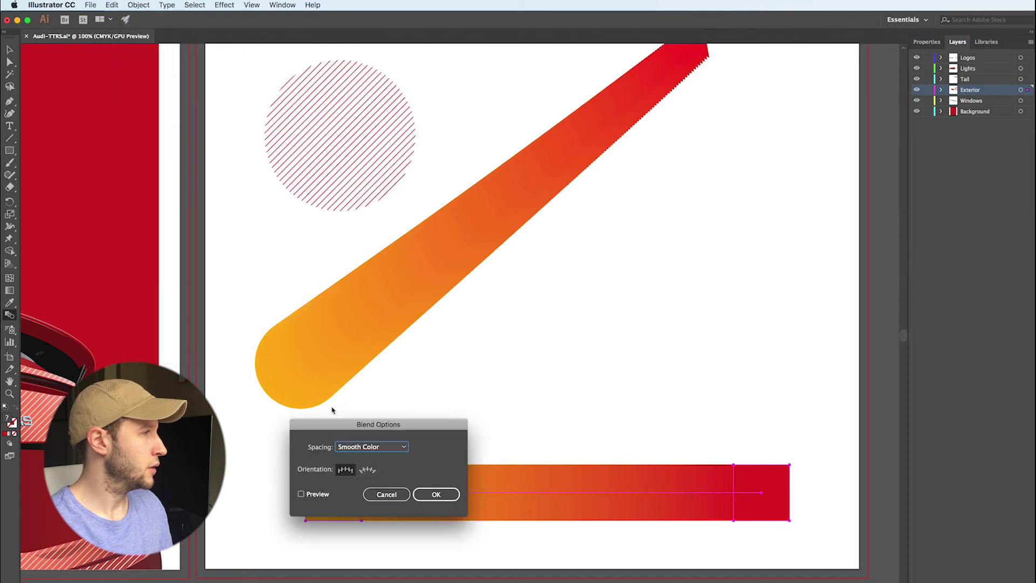
{"action": "left_click", "coordinate": [322, 494]}
{"action": "left_click", "coordinate": [372, 447]}
{"action": "left_click", "coordinate": [389, 469]}
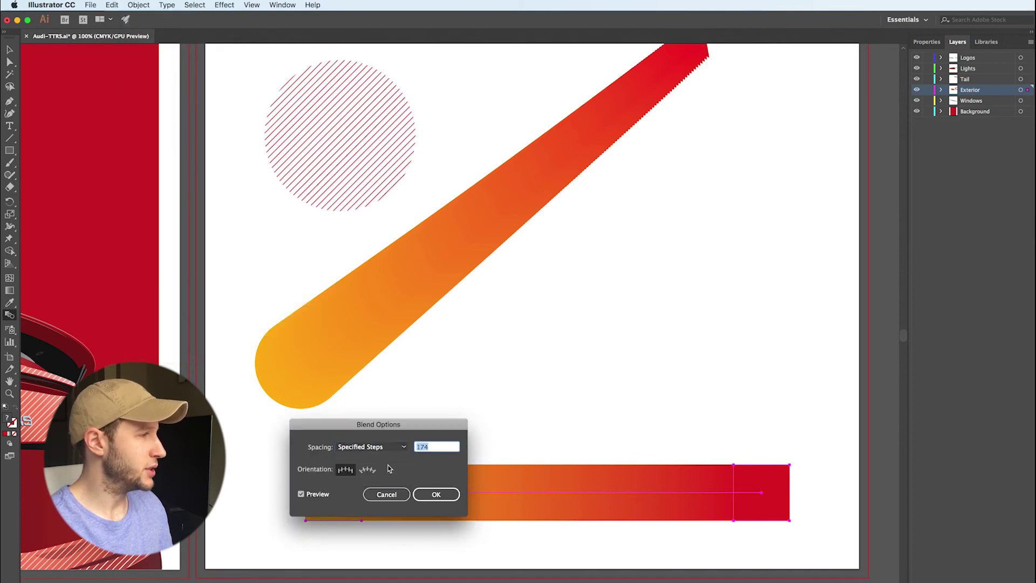
{"action": "type", "text": "2"}
{"action": "left_click", "coordinate": [436, 494]}
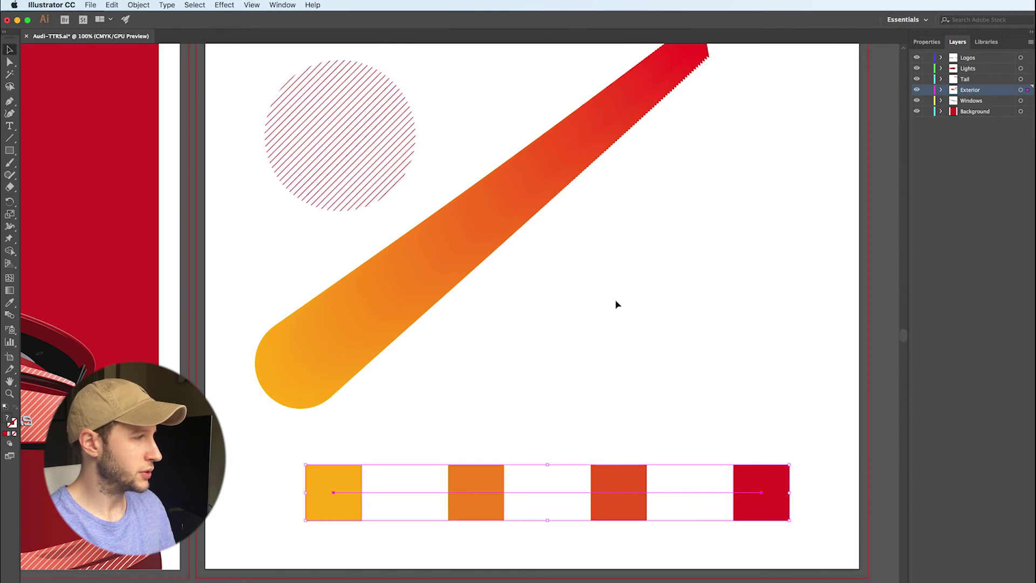
{"action": "left_click", "coordinate": [615, 323]}
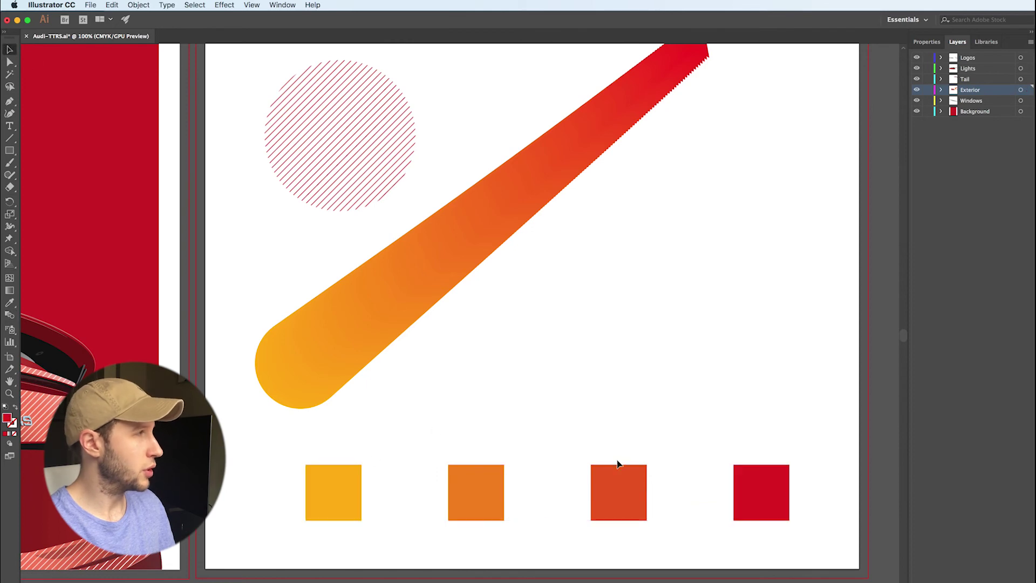
{"action": "left_click", "coordinate": [351, 492]}
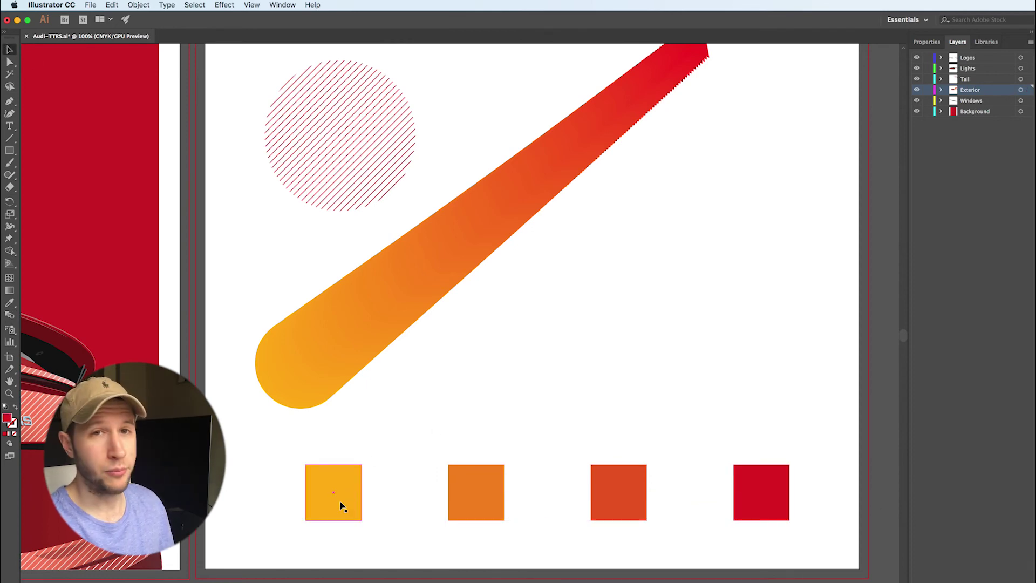